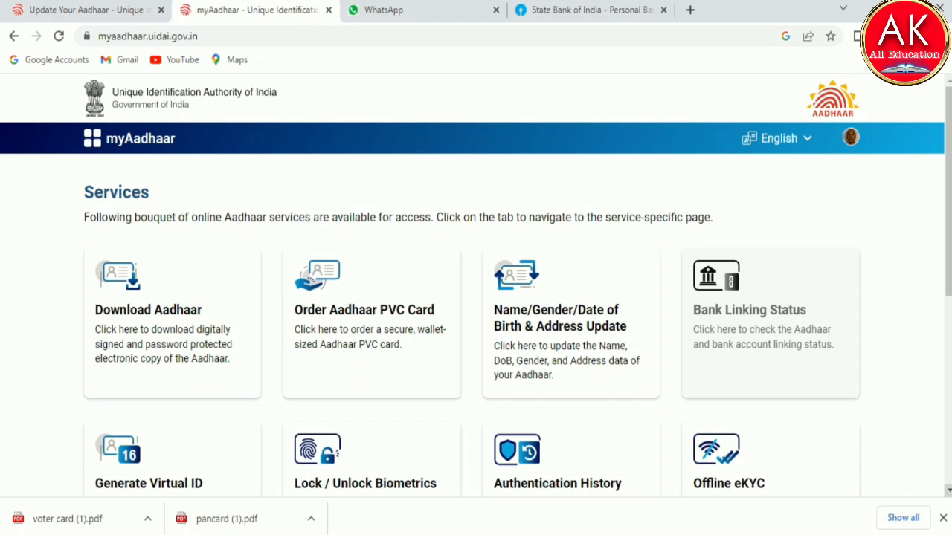
# Step: Search Google for 'ssup portal' and open the 'Aadhaar Self Service Update Portal - Uidai' result
pyautogui.scroll(-4, 476, 297)
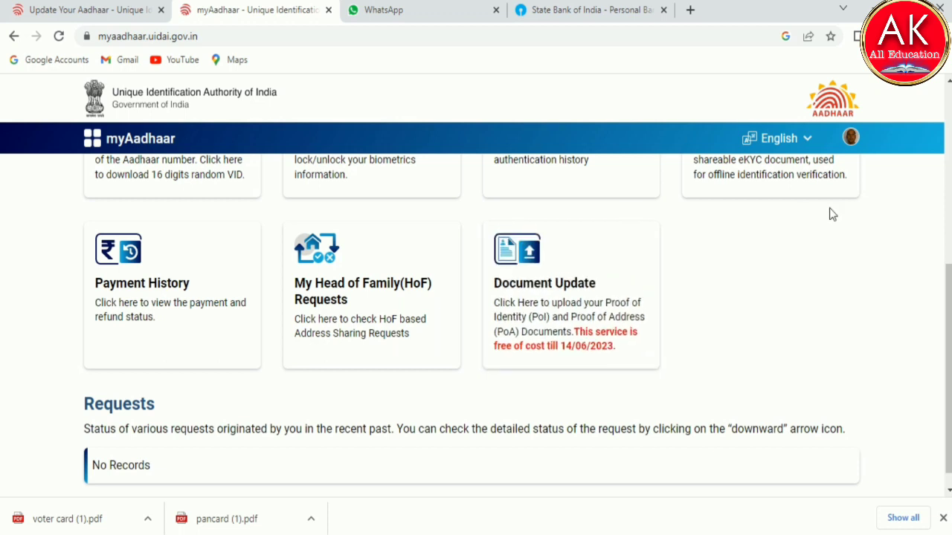
pyautogui.click(186, 35)
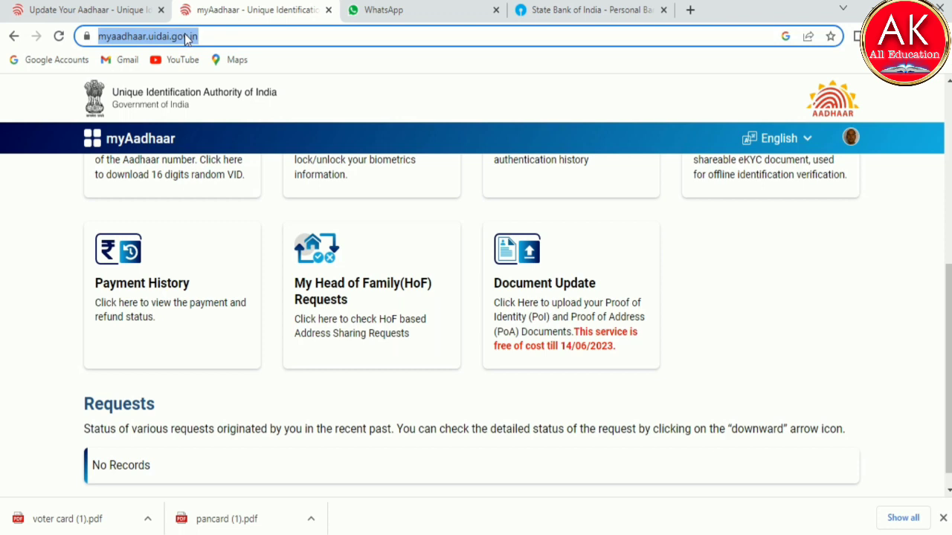
pyautogui.write('ssup')
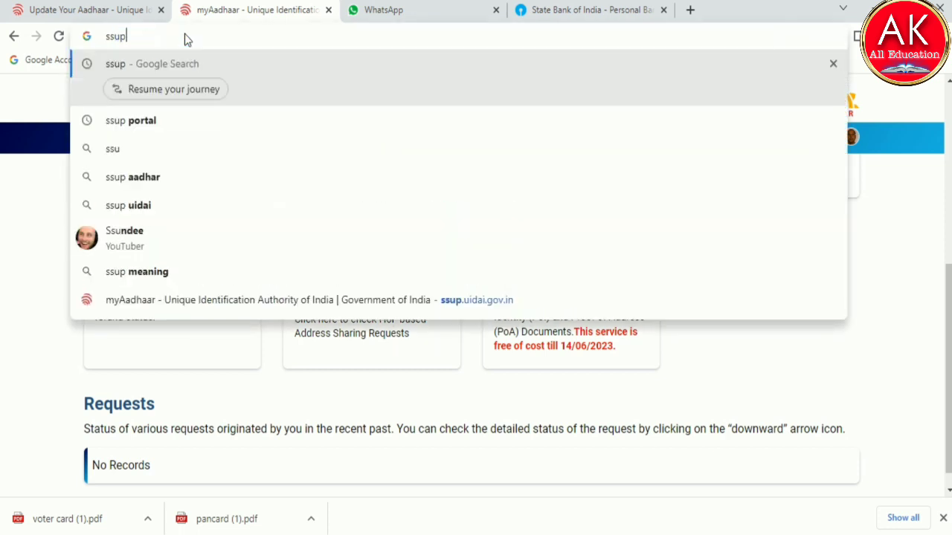
pyautogui.click(141, 120)
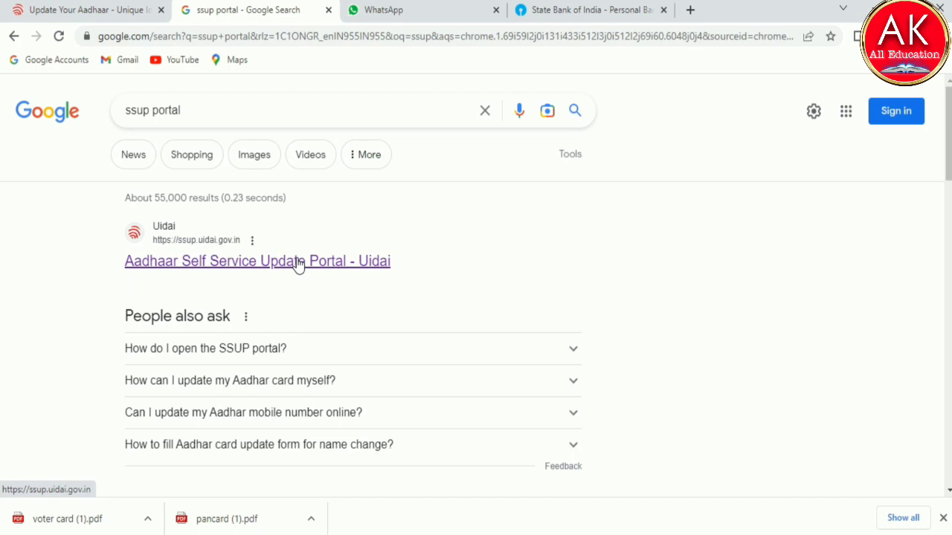
pyautogui.click(298, 261)
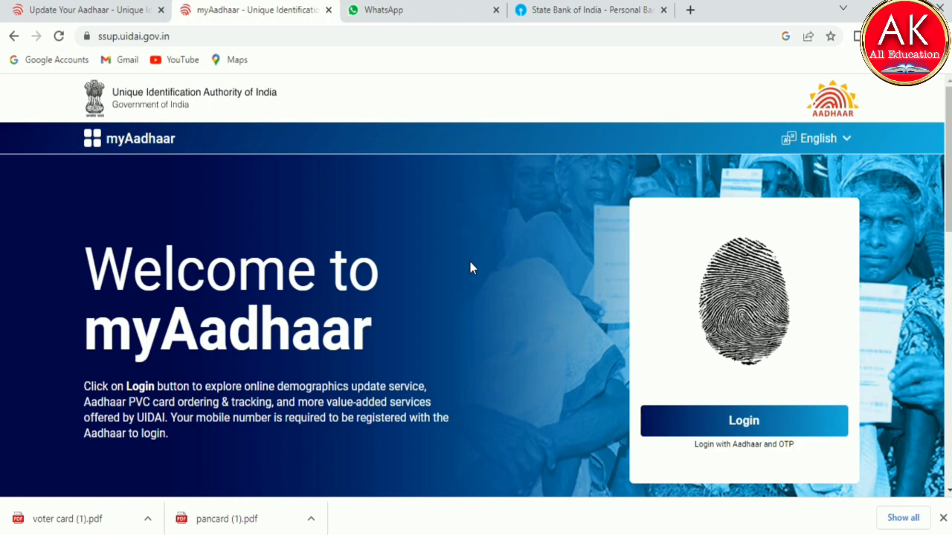
# Step: On the myAadhaar Login page, fill in the Aadhaar number and the captcha shown
pyautogui.click(742, 422)
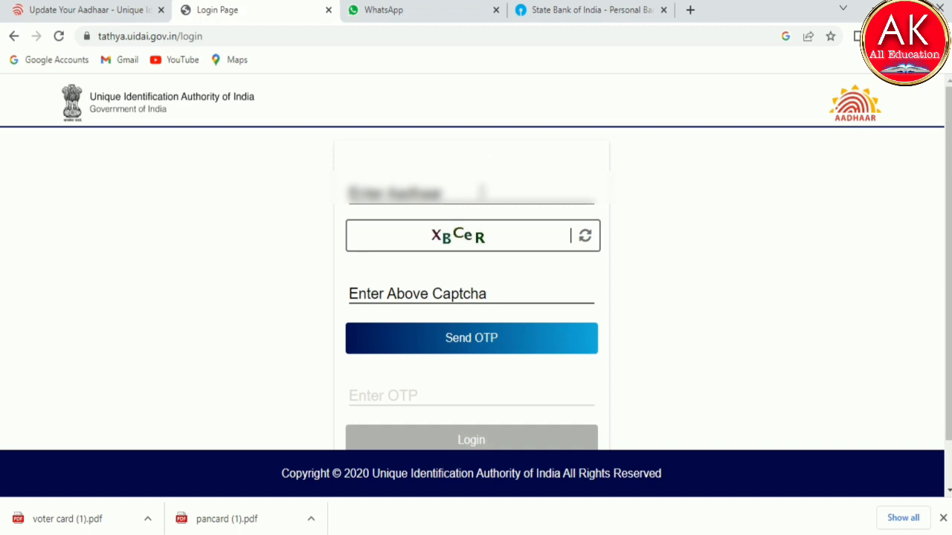
pyautogui.click(482, 193)
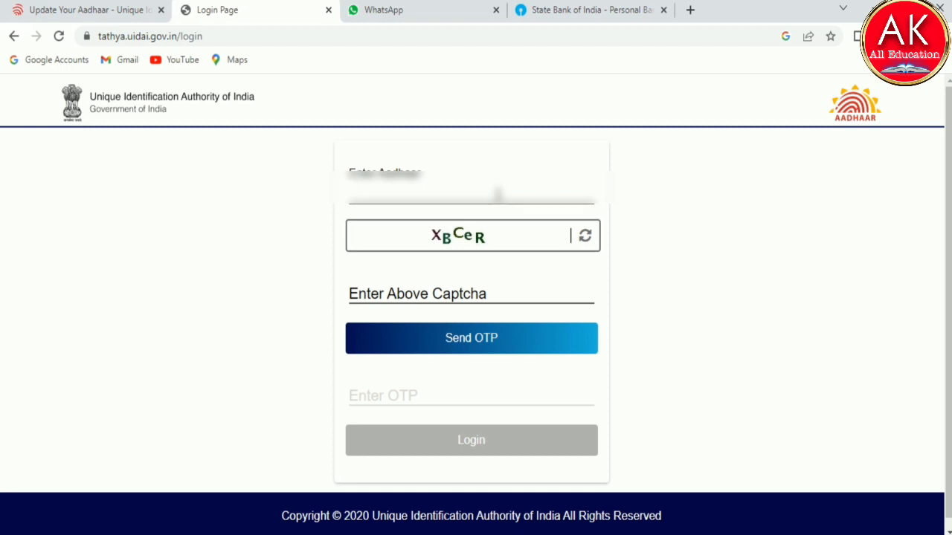
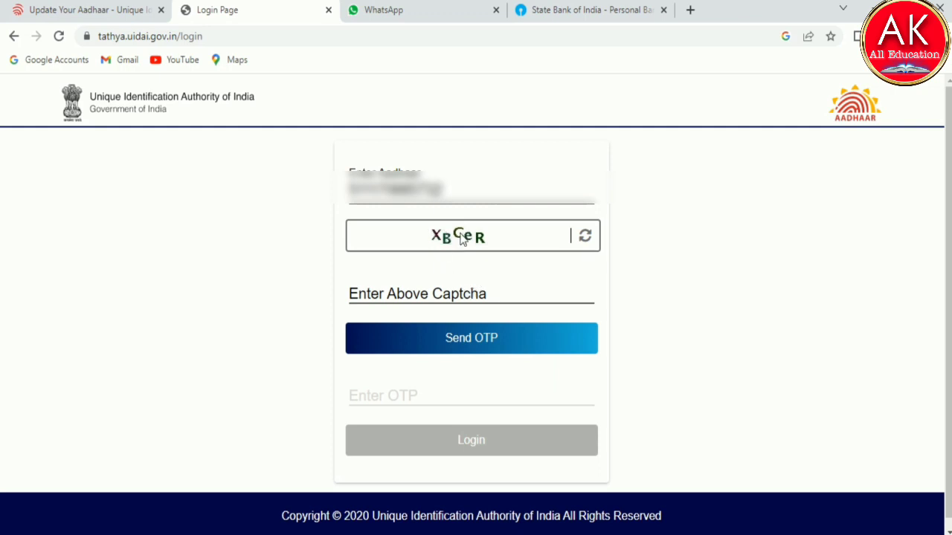
pyautogui.click(454, 294)
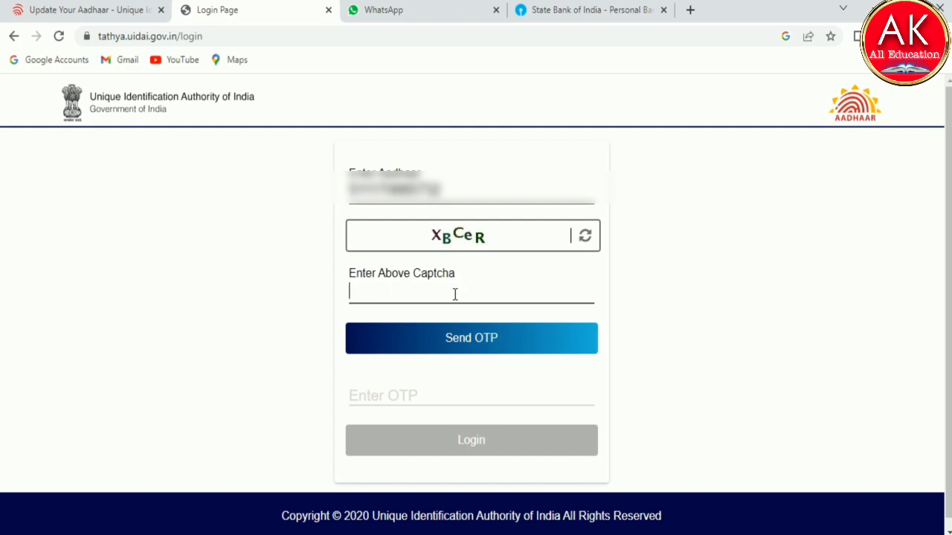
pyautogui.write('XBCeR')
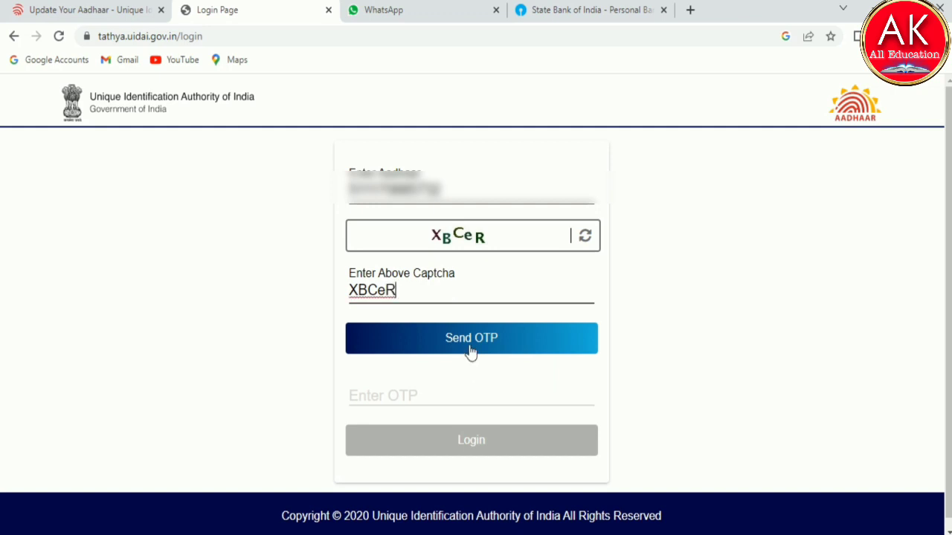
# Step: Request an OTP, enter the received one-time password and log in to myAadhaar
pyautogui.click(470, 352)
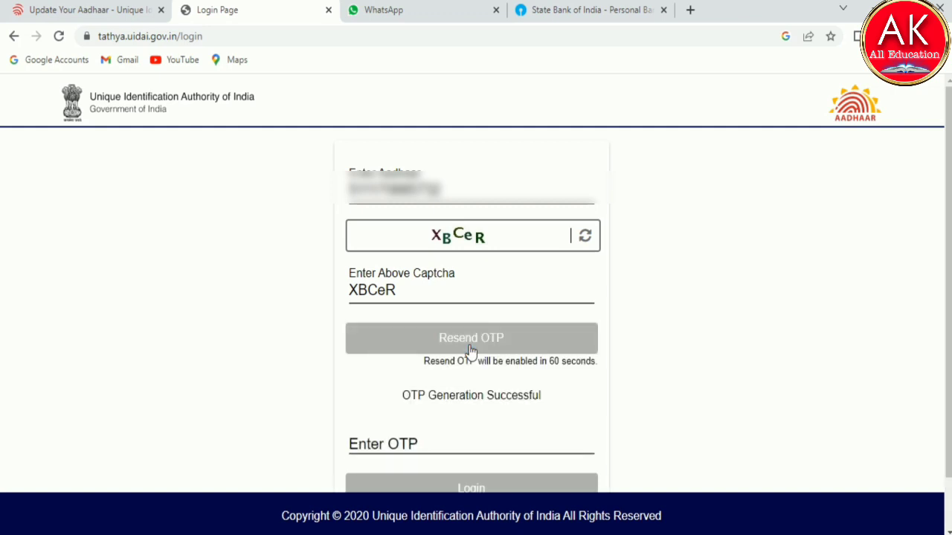
pyautogui.click(458, 437)
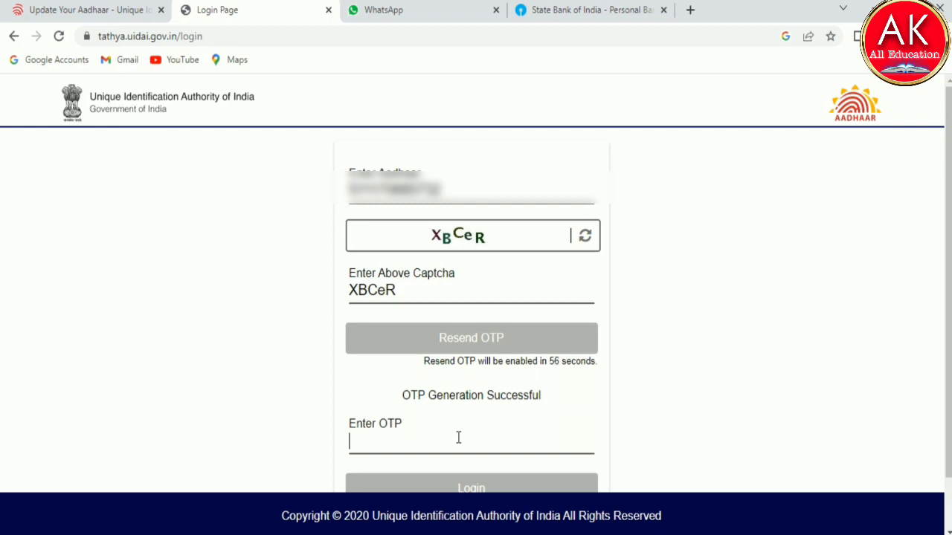
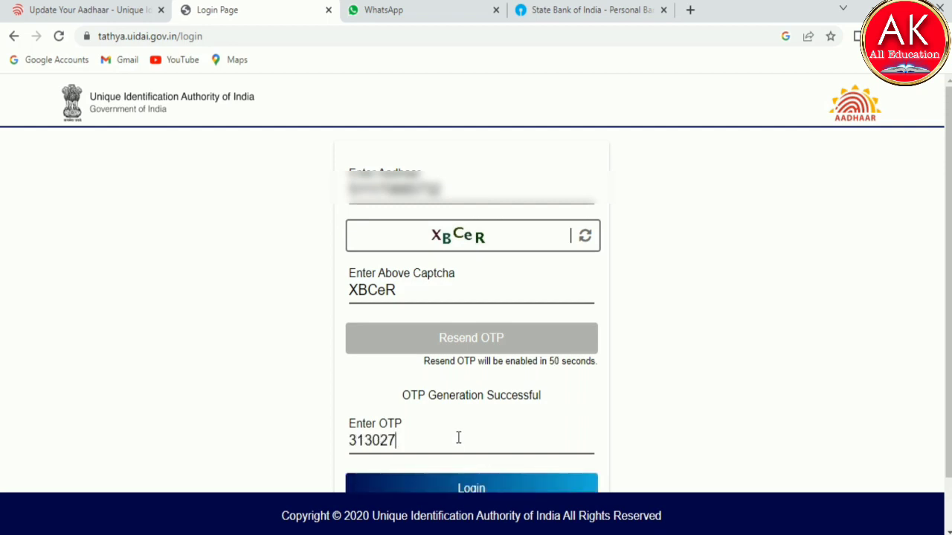
pyautogui.click(494, 488)
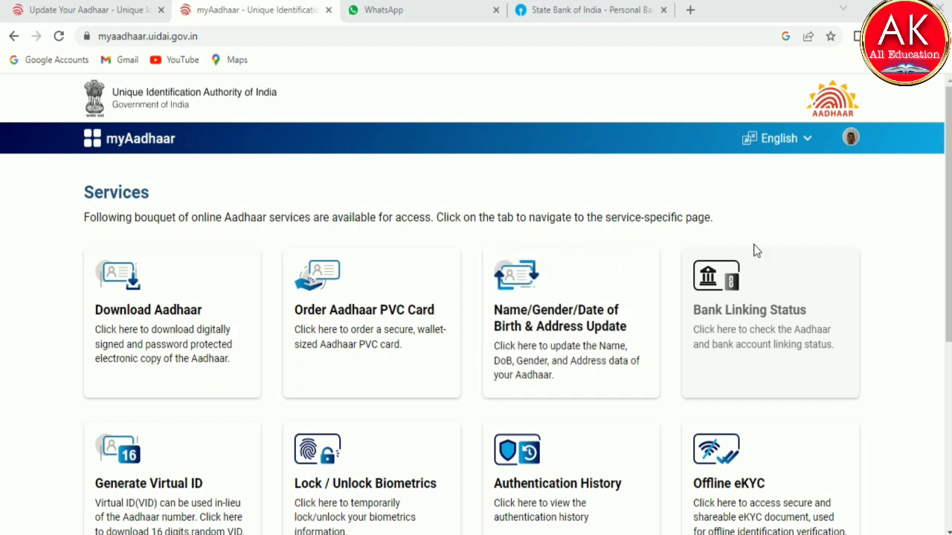
# Step: Scroll down the Services dashboard and open the Document Update card
pyautogui.scroll(-4, 476, 334)
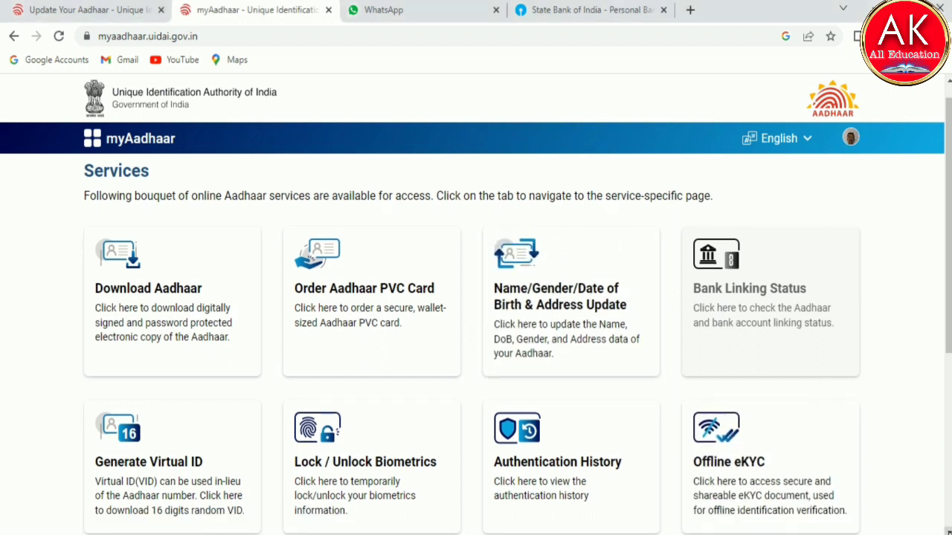
pyautogui.scroll(-1, 684, 435)
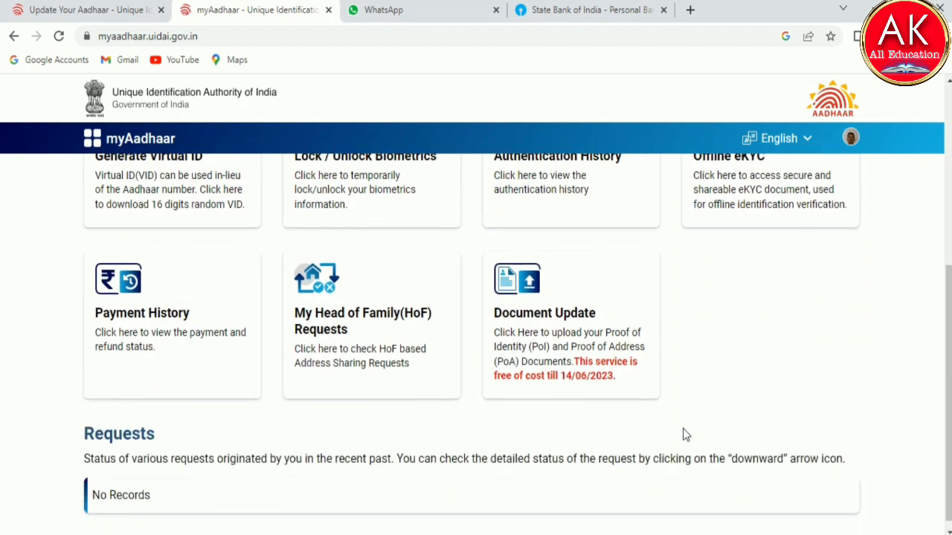
pyautogui.click(581, 306)
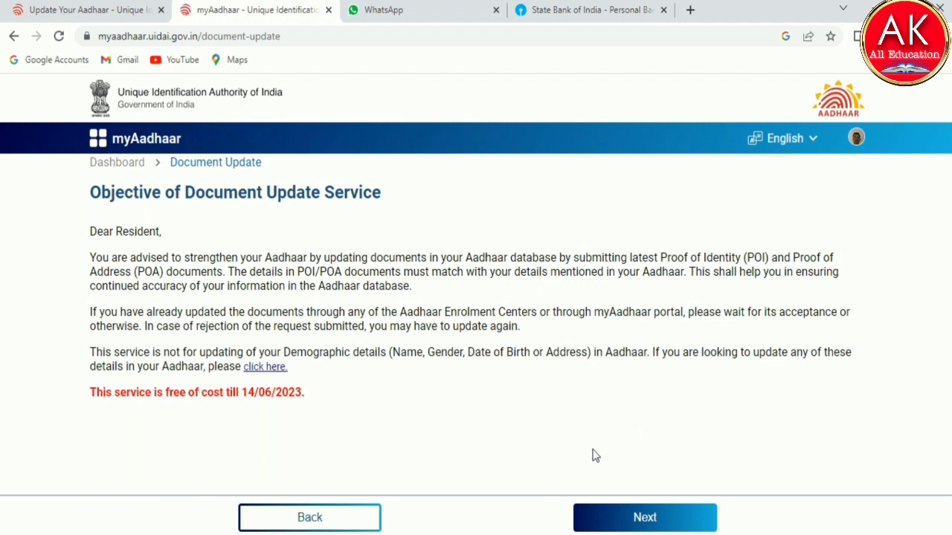
# Step: Continue past the Objective and How it Works pages to the Verify step
pyautogui.click(634, 518)
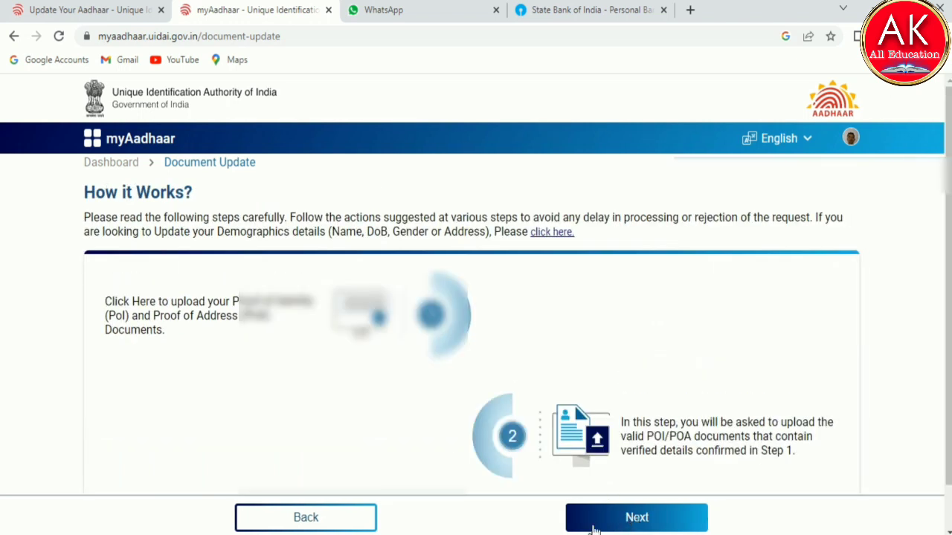
pyautogui.click(632, 520)
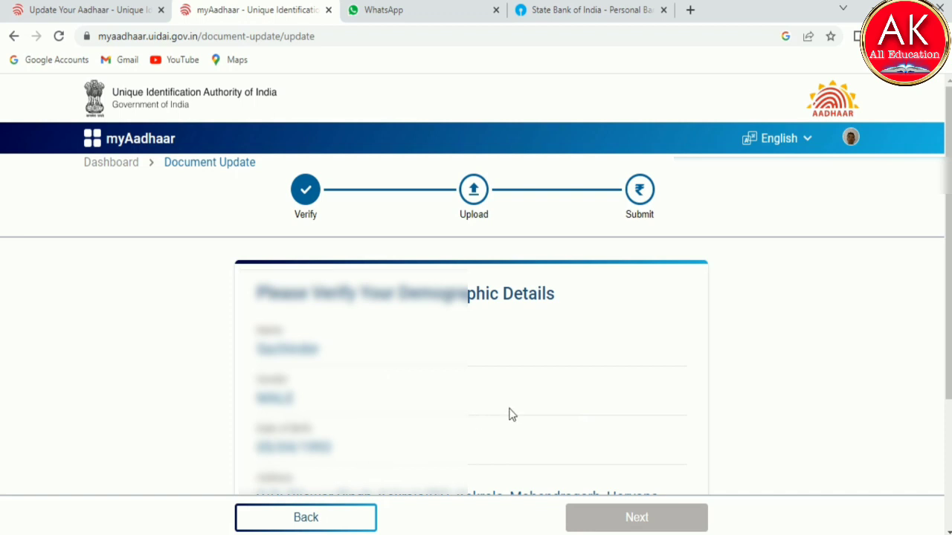
# Step: Tick 'I verify that the above details are correct' and continue to the Upload step
pyautogui.scroll(-3, 467, 294)
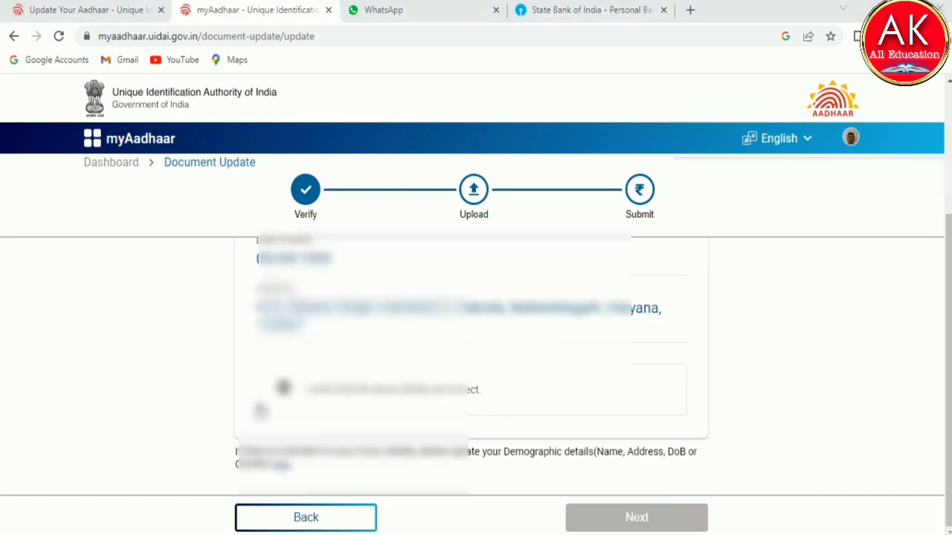
pyautogui.click(283, 389)
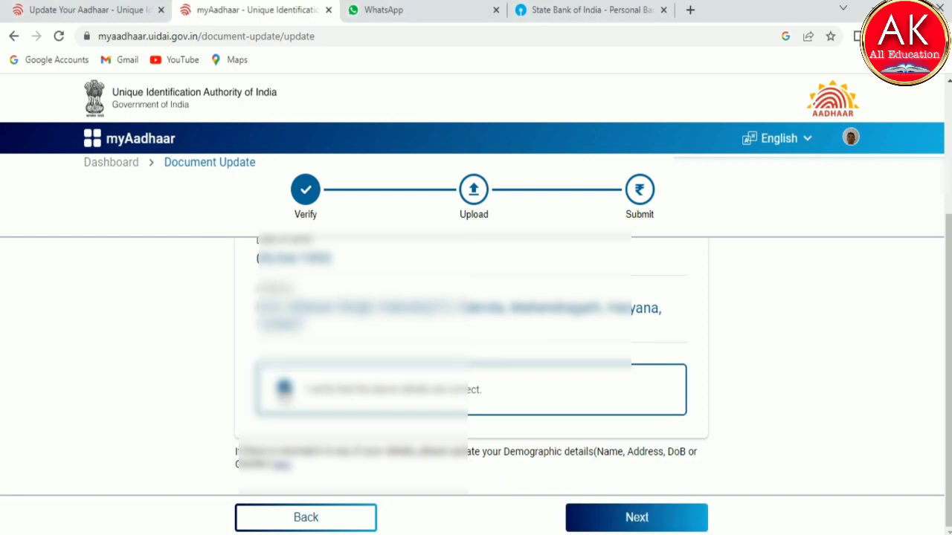
pyautogui.click(627, 523)
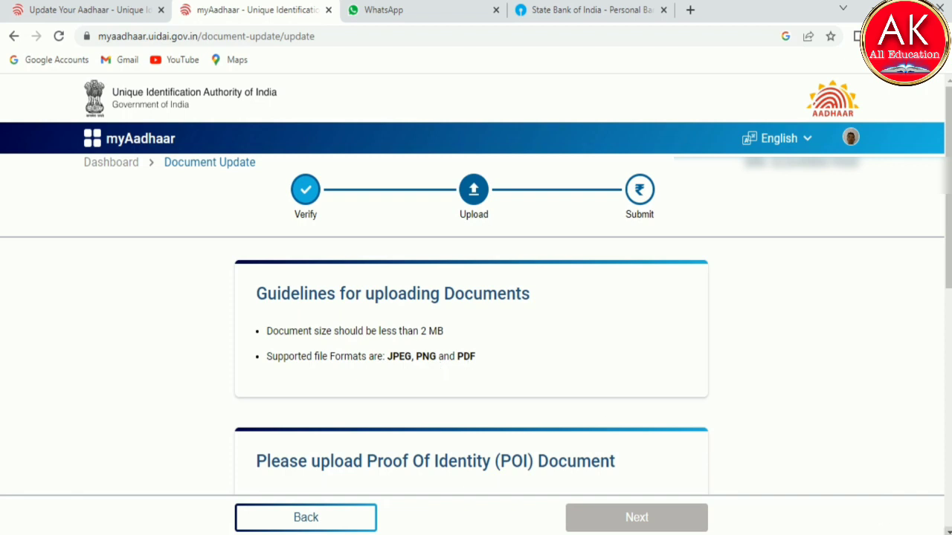
# Step: Choose PAN Card/e-PAN Card as the Proof Of Identity document type and accept its advisory
pyautogui.scroll(-2, 470, 364)
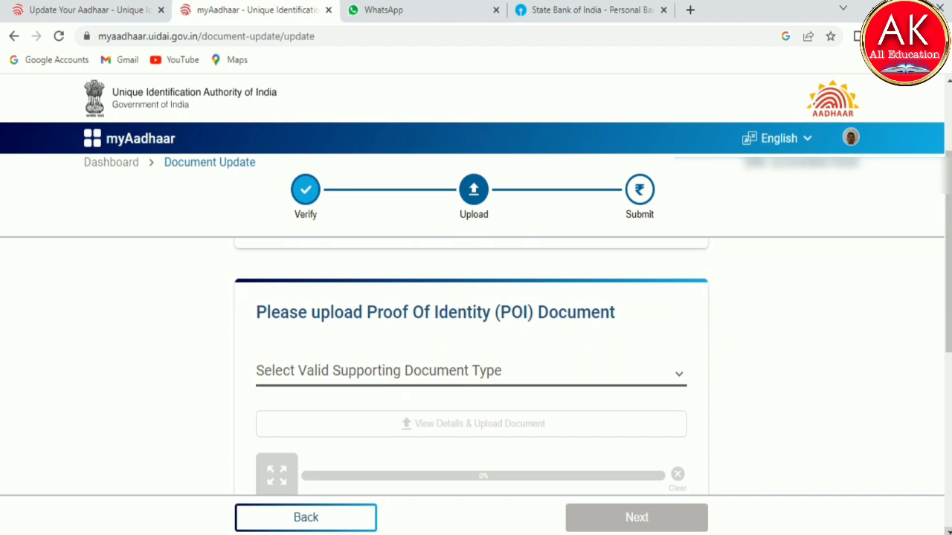
pyautogui.scroll(-1, 471, 365)
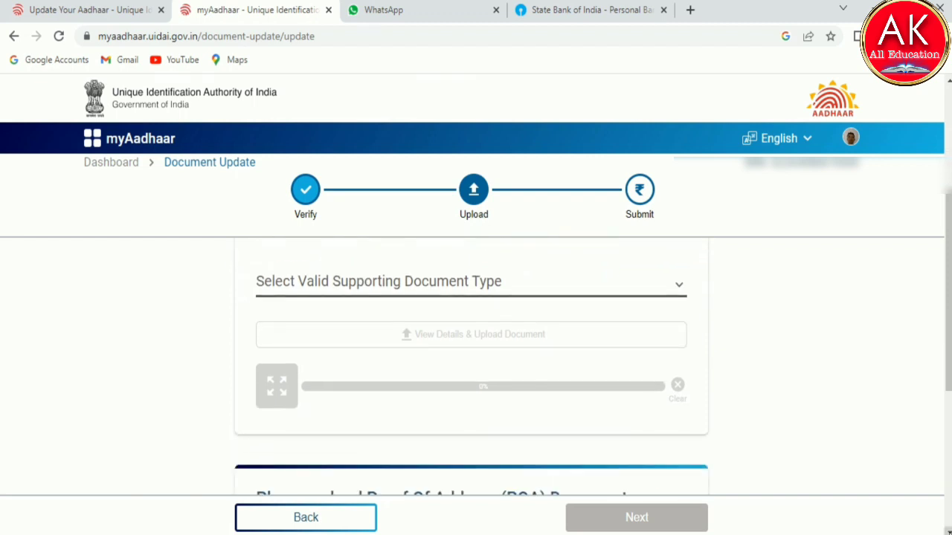
pyautogui.click(624, 288)
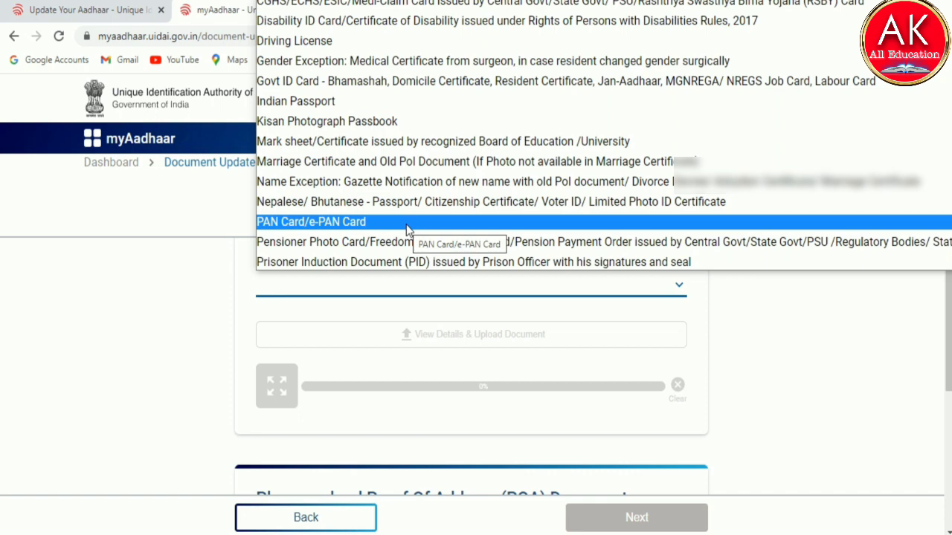
pyautogui.click(408, 225)
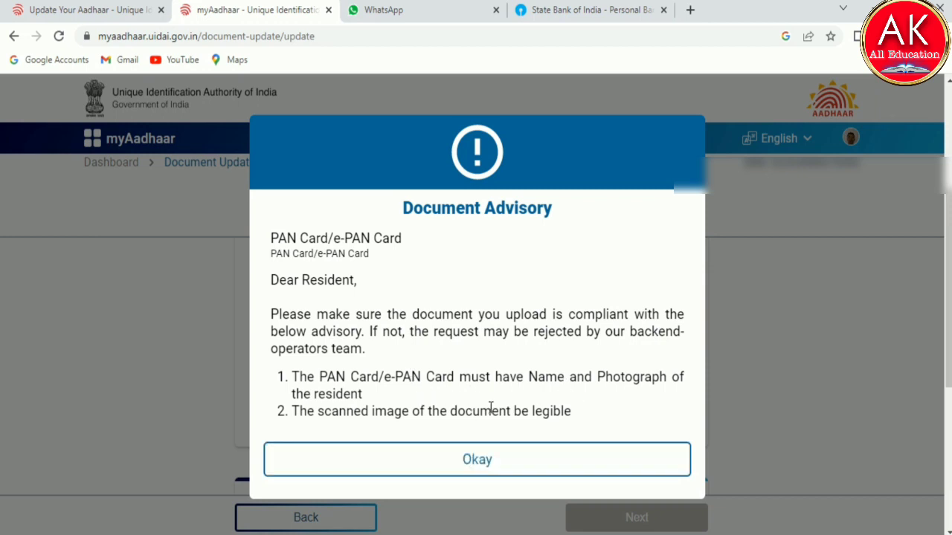
pyautogui.click(484, 459)
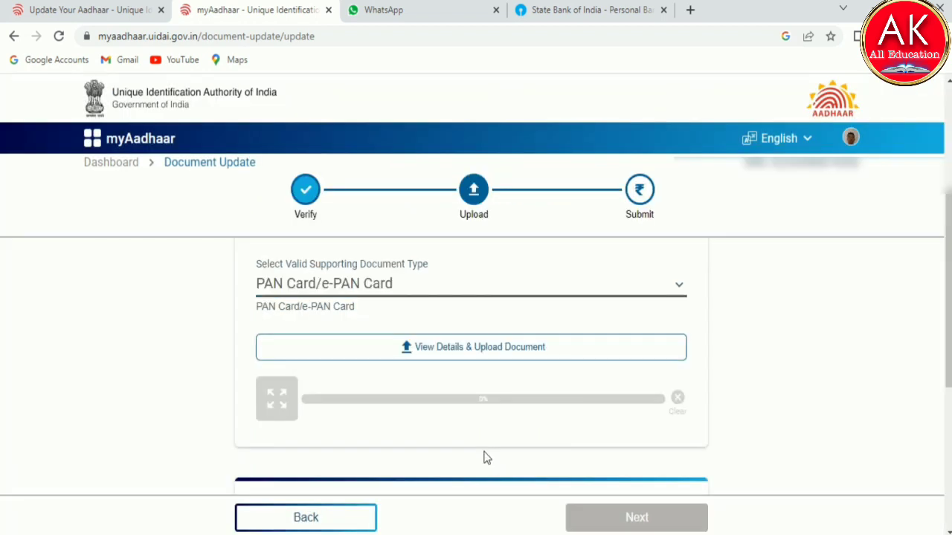
# Step: Upload pancard (1) from the card-scans folder on New Volume (D:) as the identity proof
pyautogui.click(480, 356)
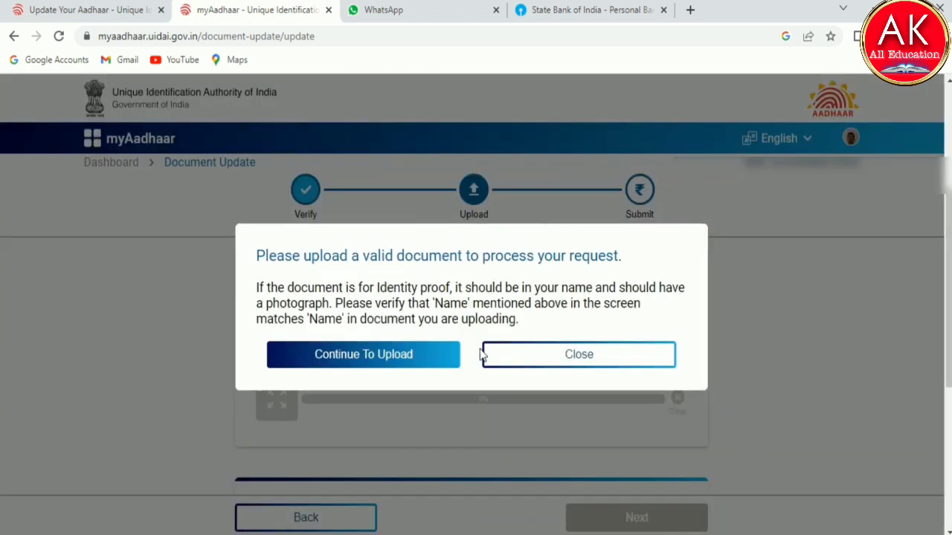
pyautogui.click(401, 356)
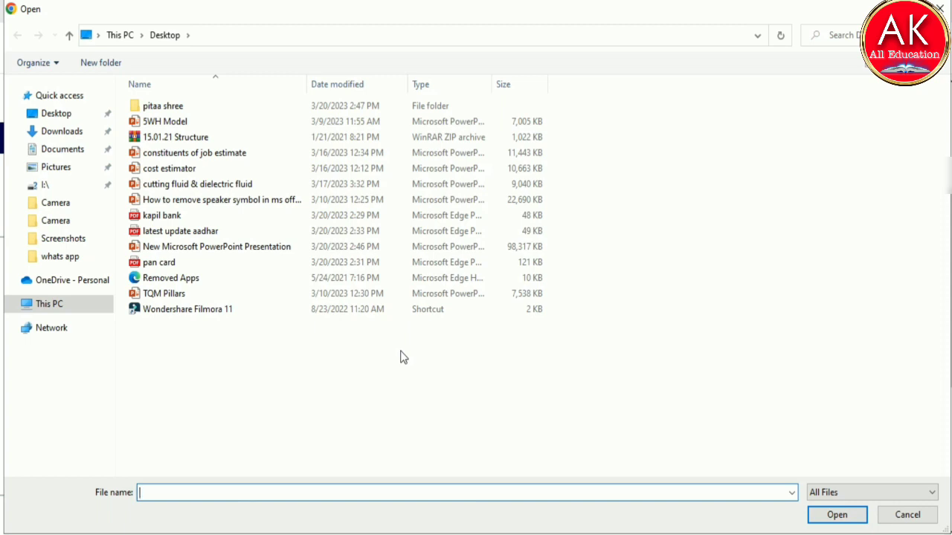
pyautogui.click(80, 97)
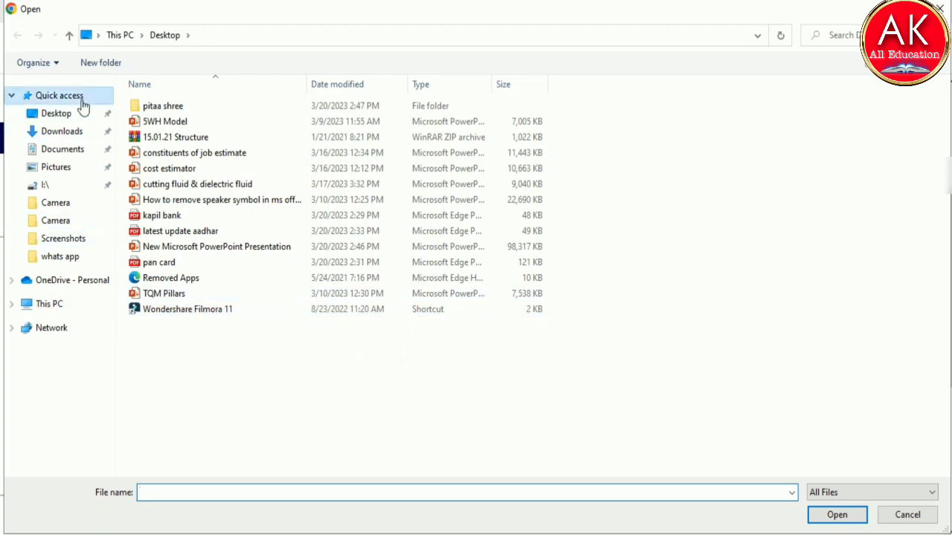
pyautogui.click(71, 307)
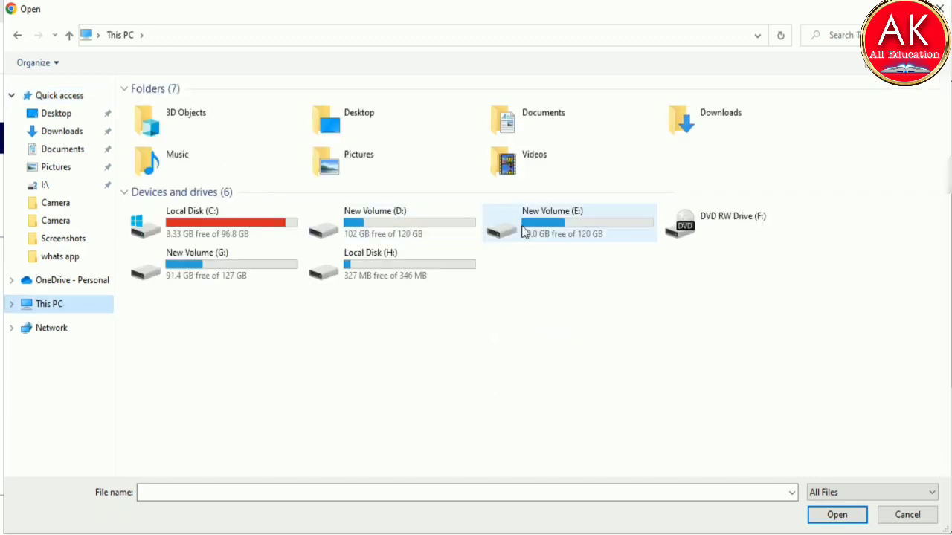
pyautogui.doubleClick(435, 233)
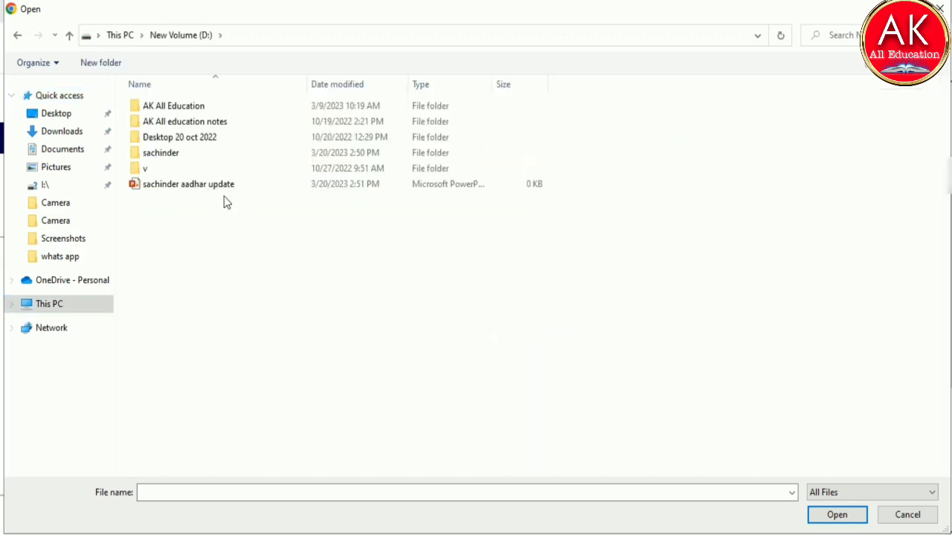
pyautogui.doubleClick(206, 155)
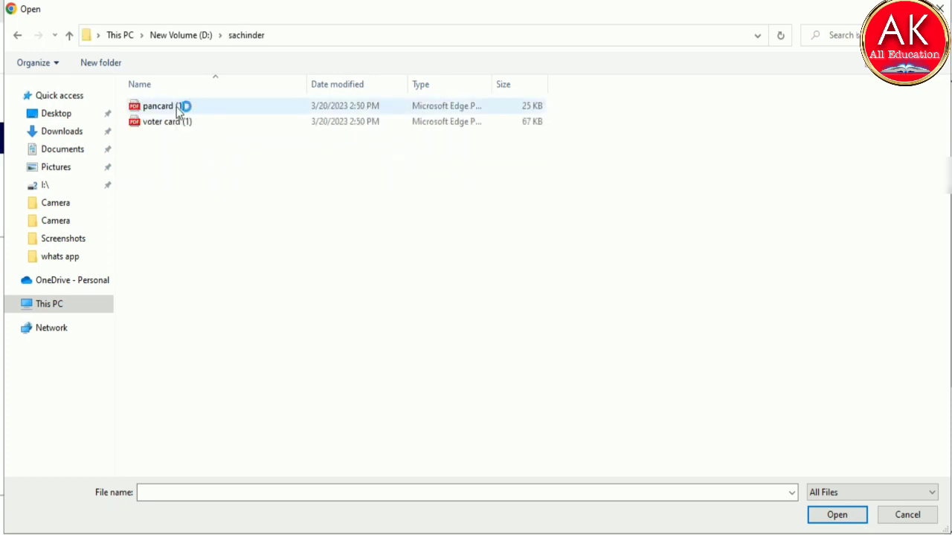
pyautogui.doubleClick(184, 106)
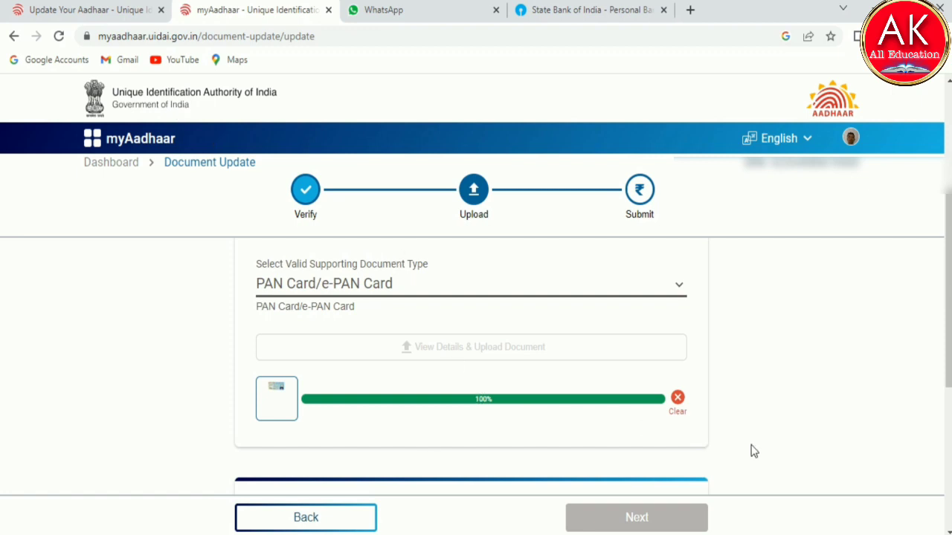
# Step: Select Voter ID Card/e-Voter ID Card as the Proof Of Address type and dismiss its advisory
pyautogui.scroll(-3, 471, 364)
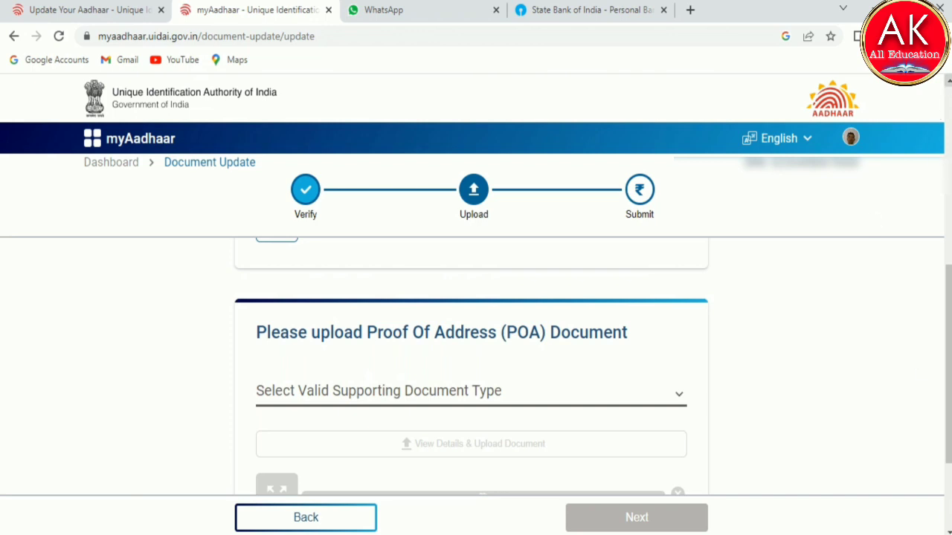
pyautogui.scroll(3, 472, 364)
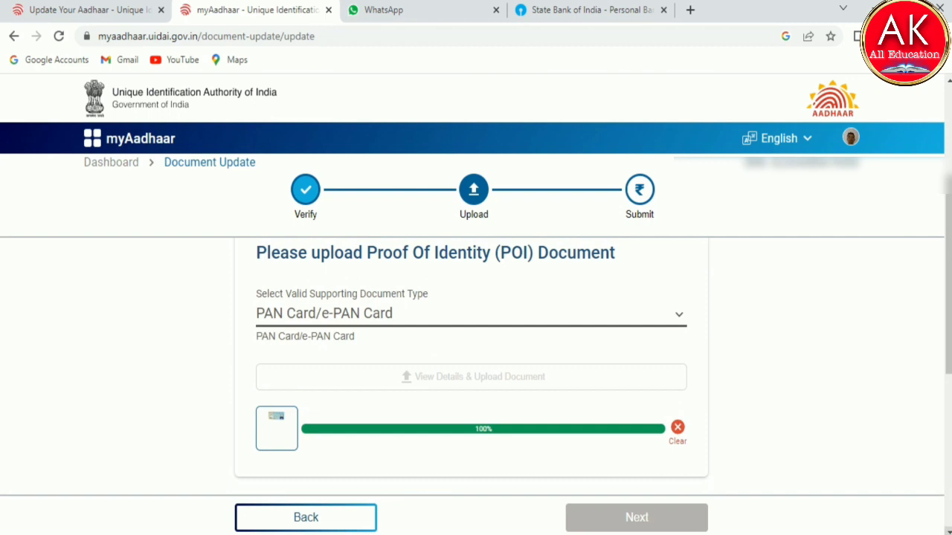
pyautogui.scroll(-3, 472, 365)
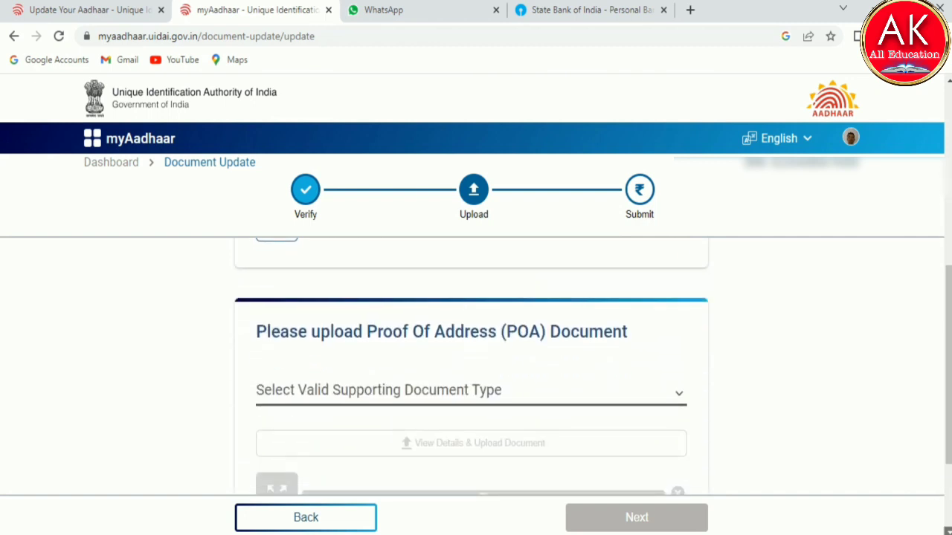
pyautogui.scroll(-1, 776, 397)
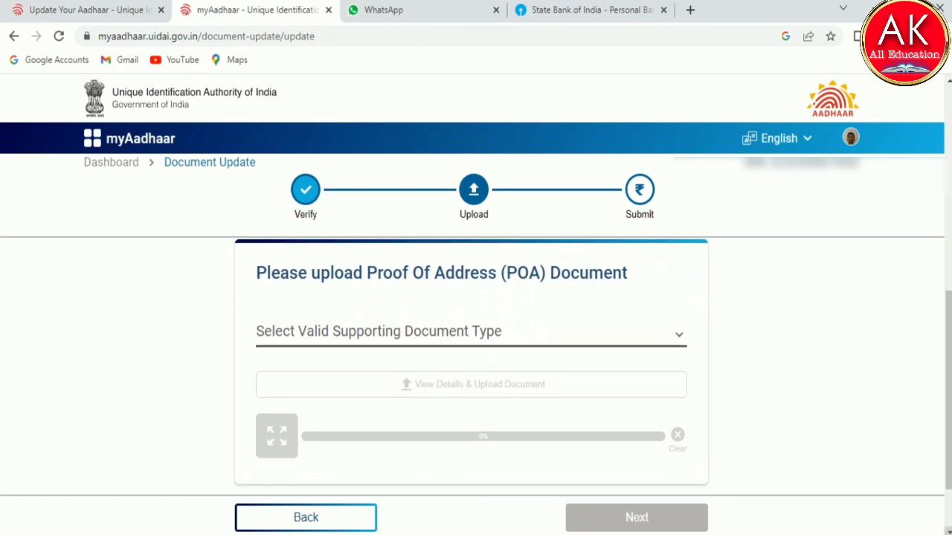
pyautogui.click(593, 341)
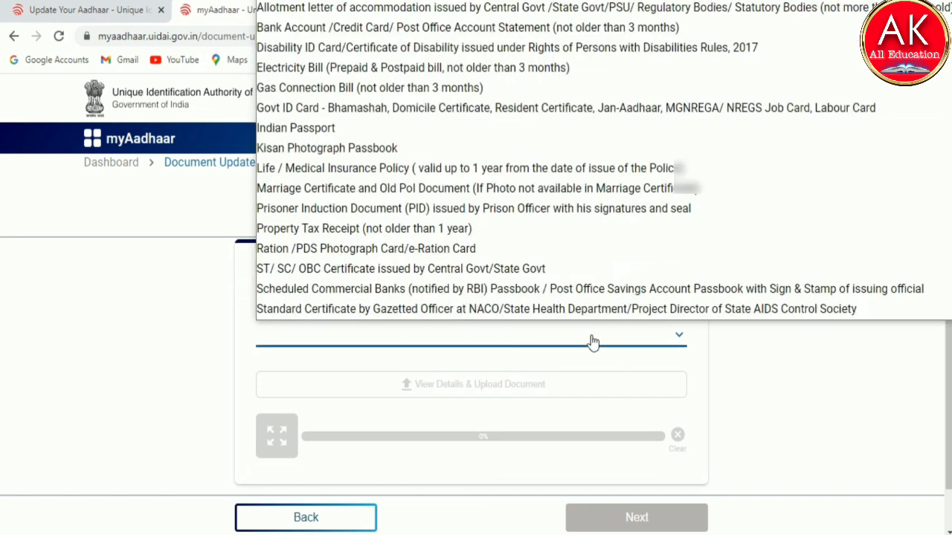
pyautogui.press('v')
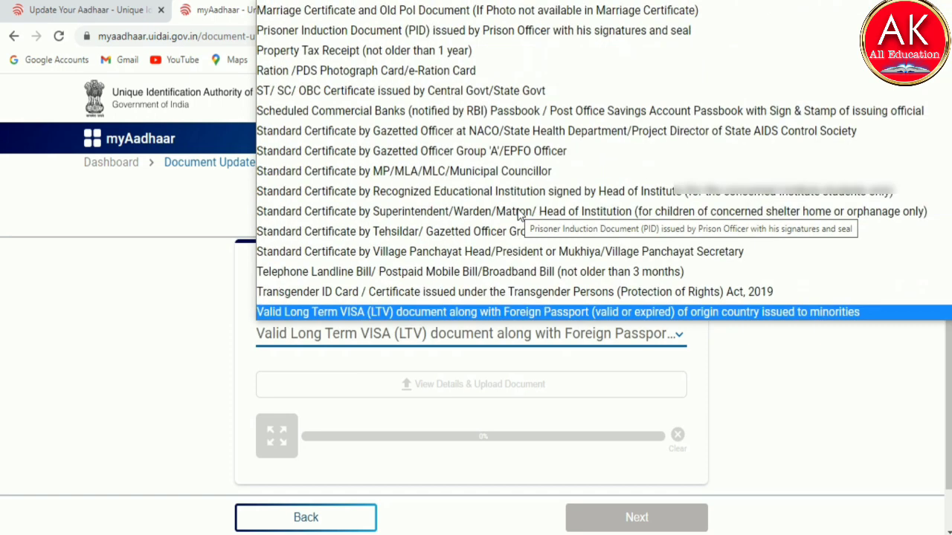
pyautogui.press('o')
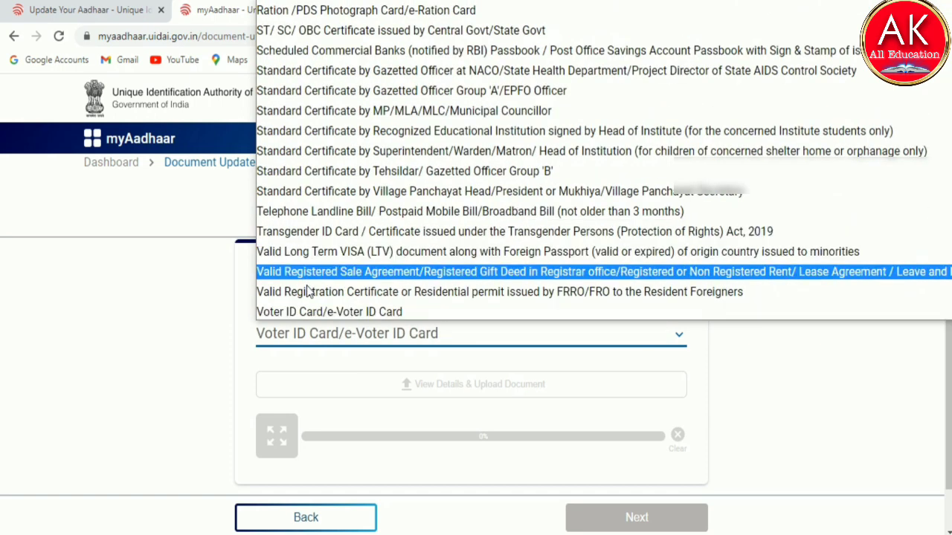
pyautogui.click(325, 311)
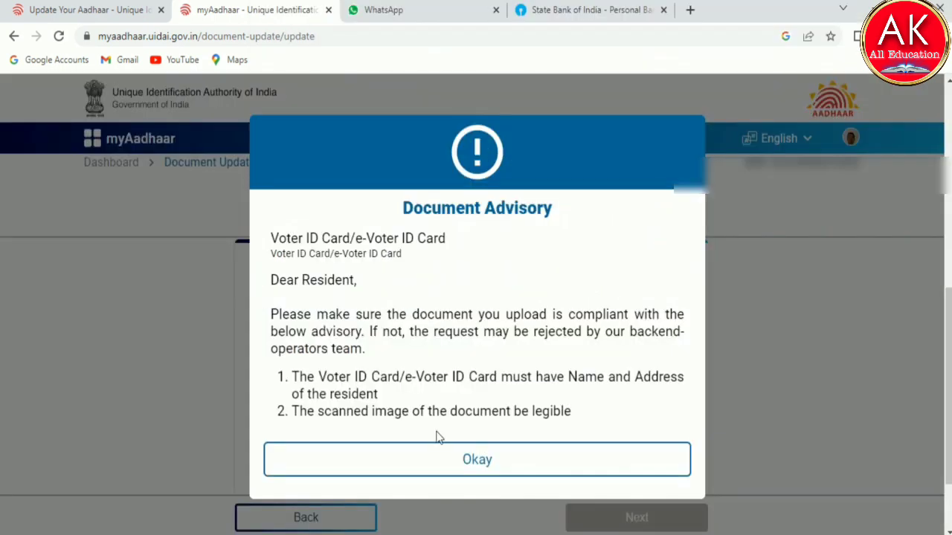
pyautogui.click(478, 465)
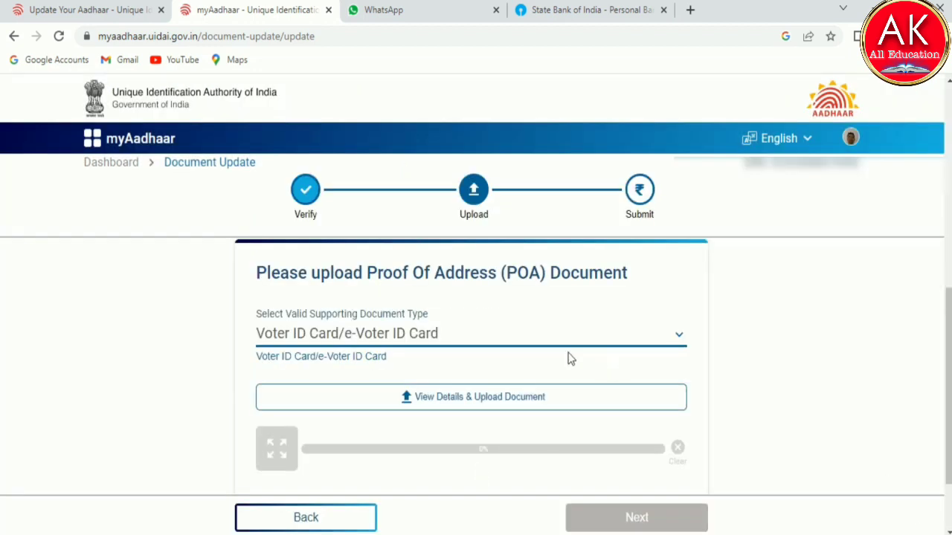
# Step: Upload the voter card (1) file as the Proof Of Address document
pyautogui.click(498, 398)
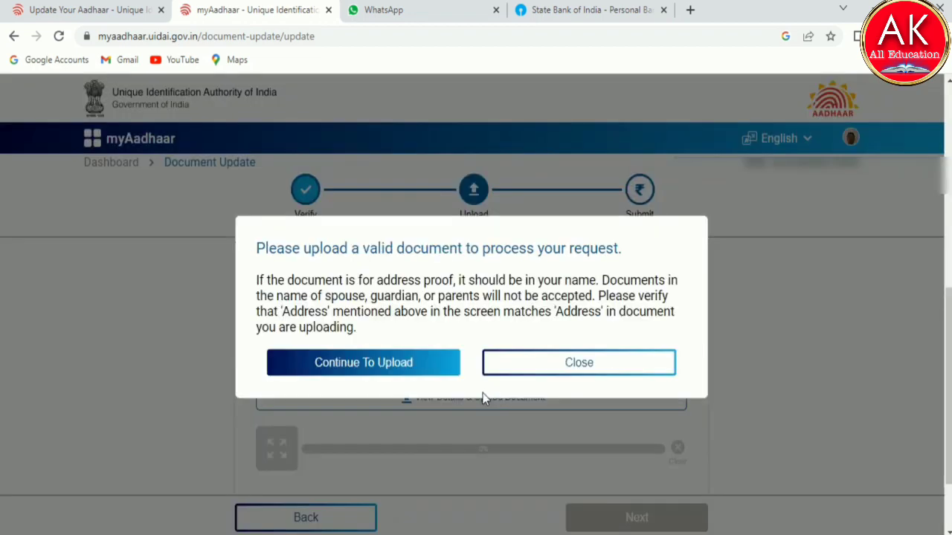
pyautogui.click(398, 364)
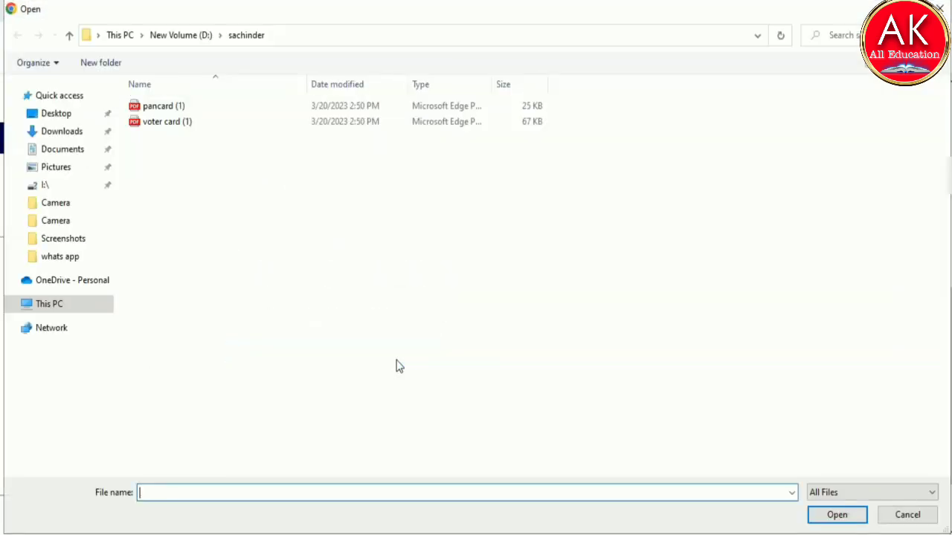
pyautogui.doubleClick(195, 122)
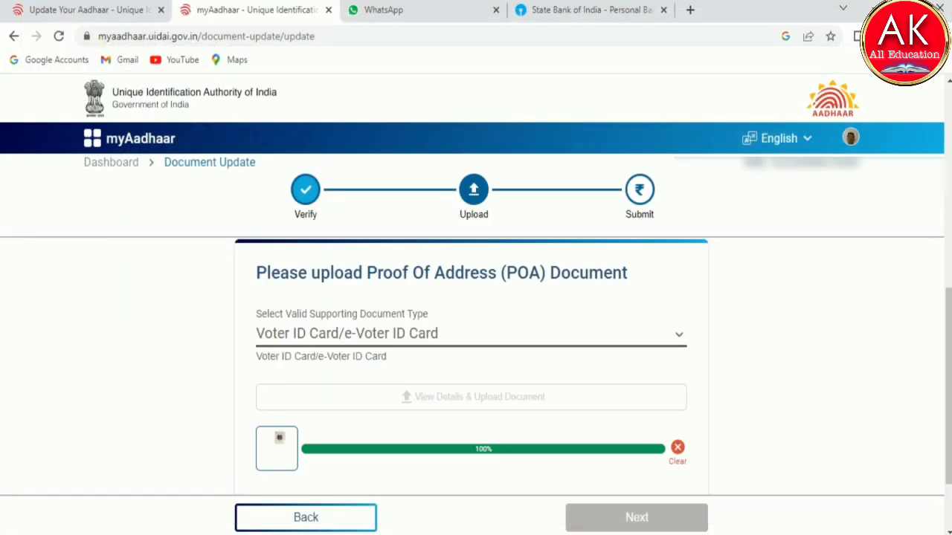
pyautogui.scroll(-3, 684, 465)
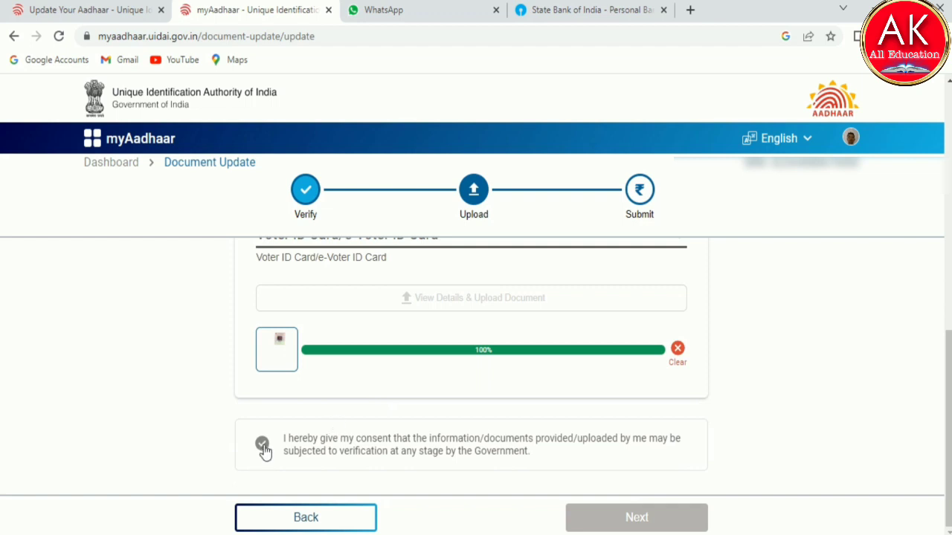
# Step: Consent to document verification and confirm the demographic details match the Aadhaar record
pyautogui.click(263, 447)
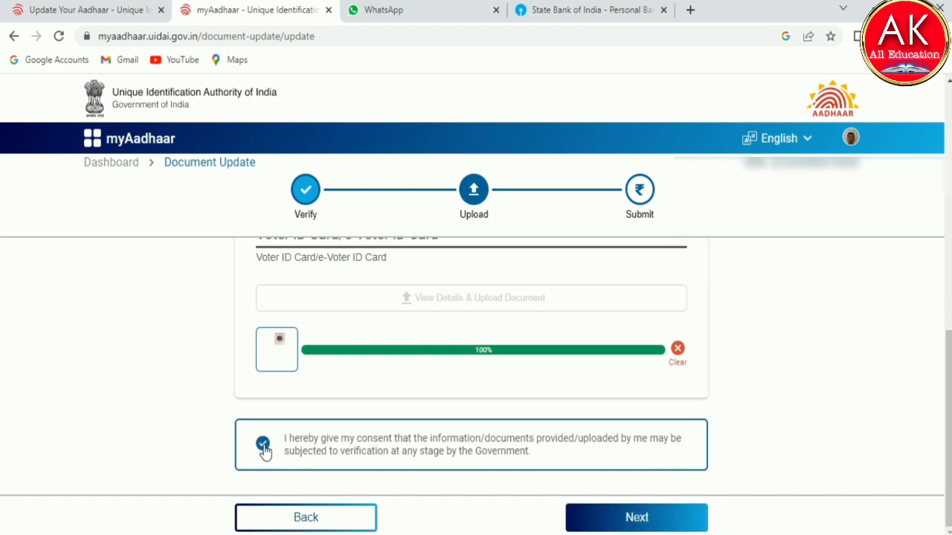
pyautogui.click(634, 526)
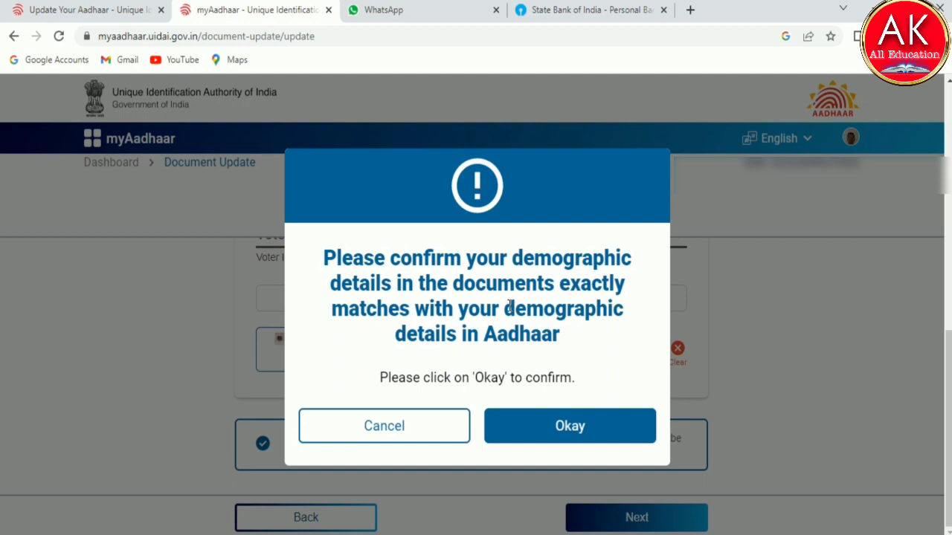
pyautogui.click(591, 429)
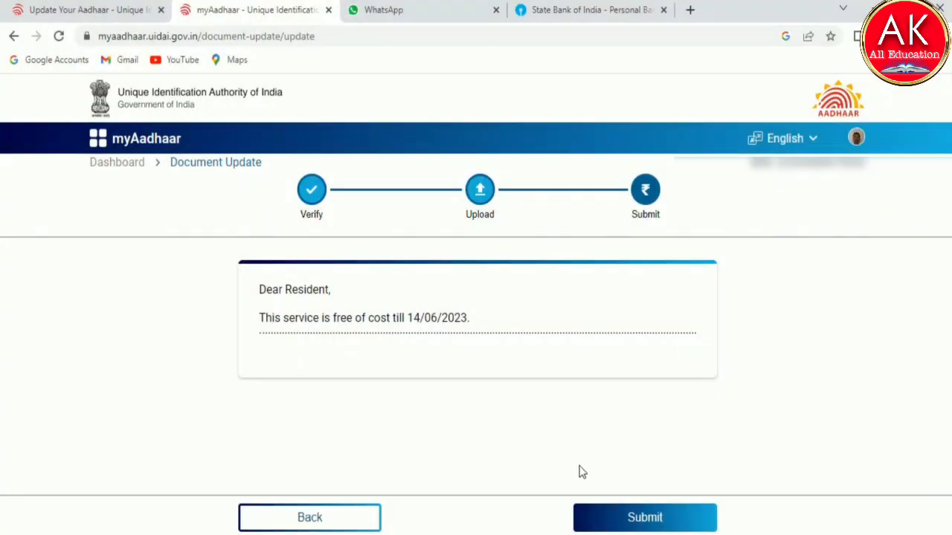
# Step: Submit the ₹0 document update, save the acknowledgement PDF, and go back to the dashboard
pyautogui.click(637, 518)
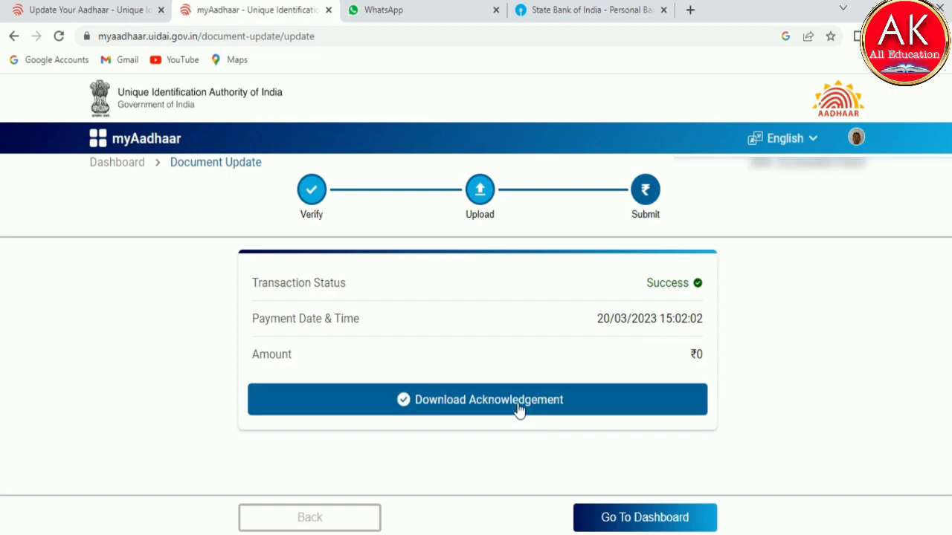
pyautogui.click(515, 409)
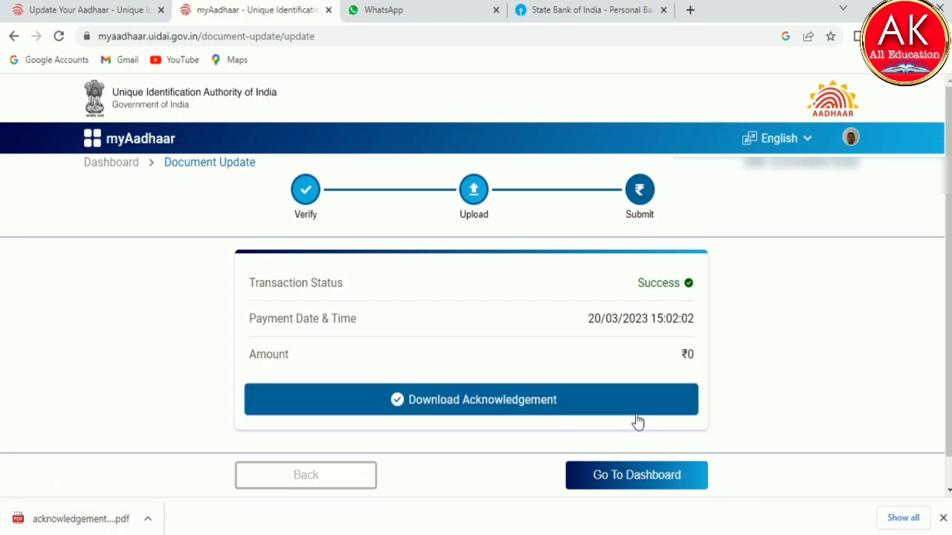
pyautogui.scroll(-1, 470, 335)
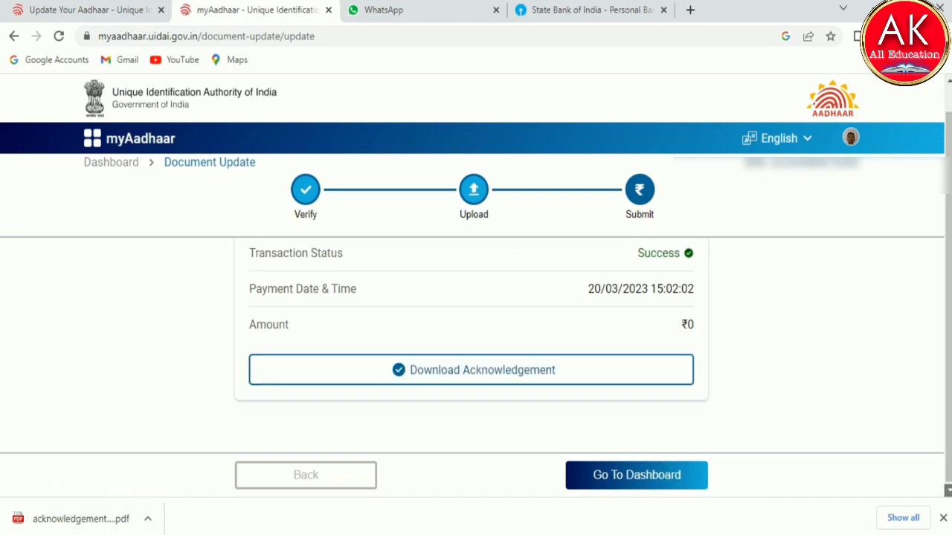
pyautogui.click(630, 482)
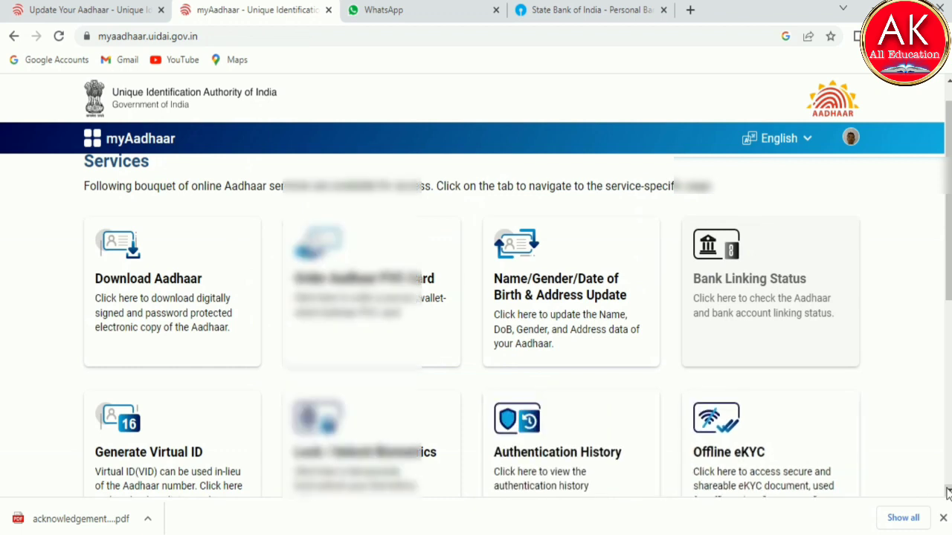
# Step: Scroll to the dashboard's Requests list to find the 20/03/2023 Document Update in Validation Stage
pyautogui.scroll(-5, 948, 493)
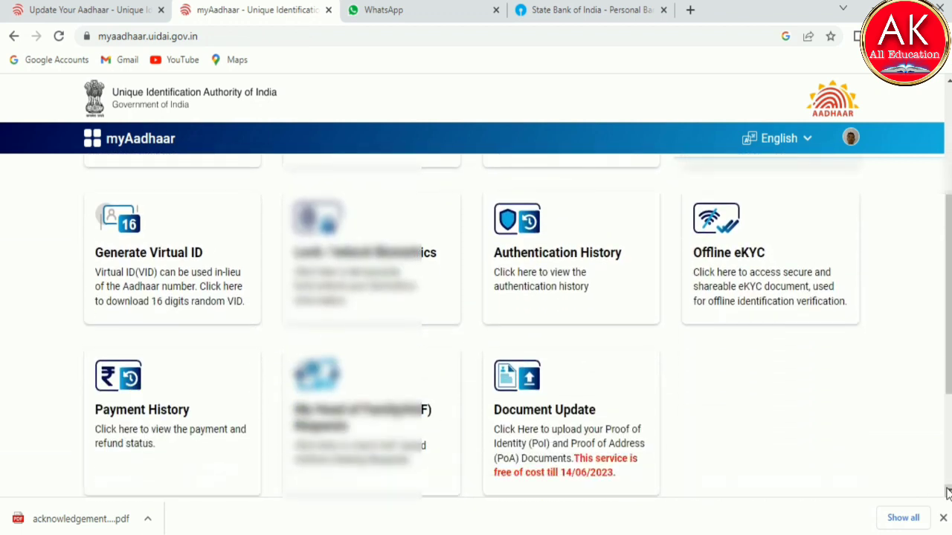
pyautogui.scroll(-2, 948, 493)
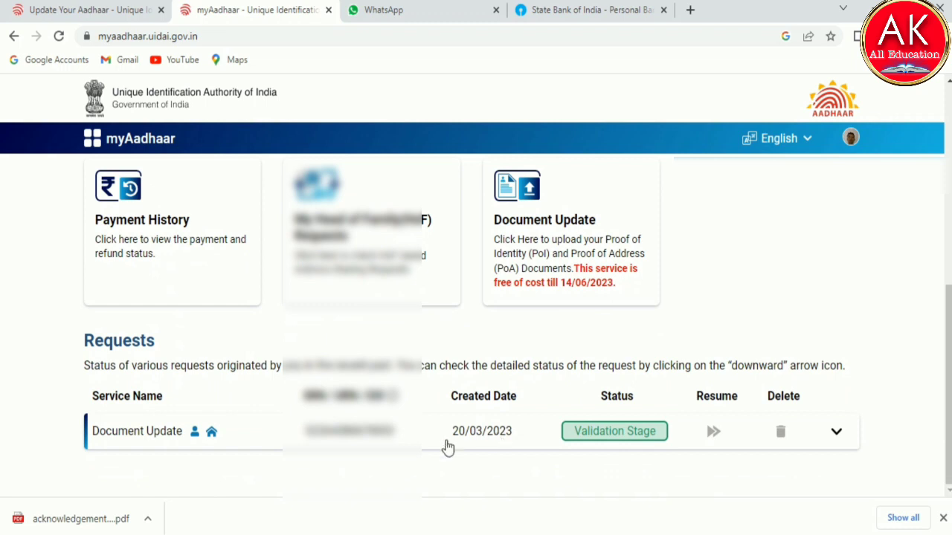